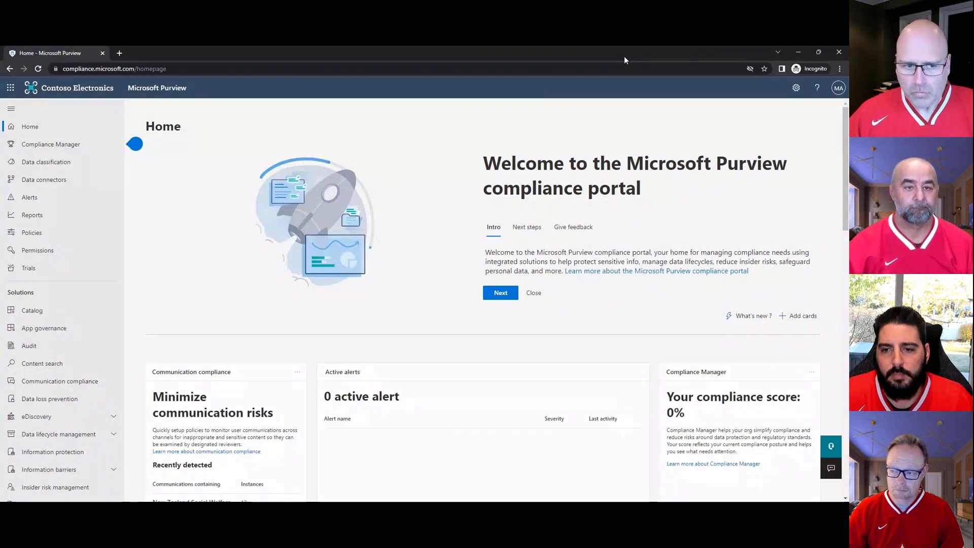
Open Data lifecycle management > Microsoft 365 and show the Retention policies tab listing 4 policies
double_click(623, 55)
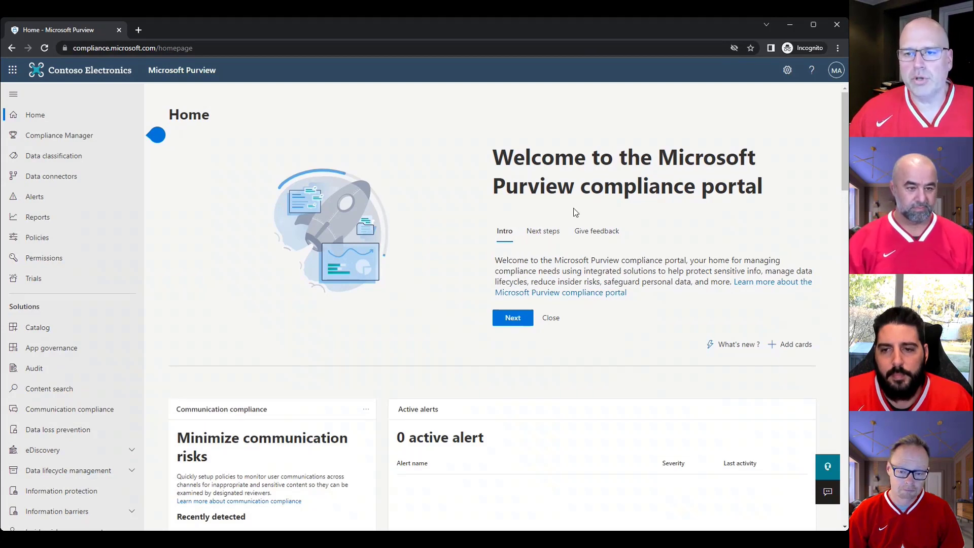
left_click(156, 134)
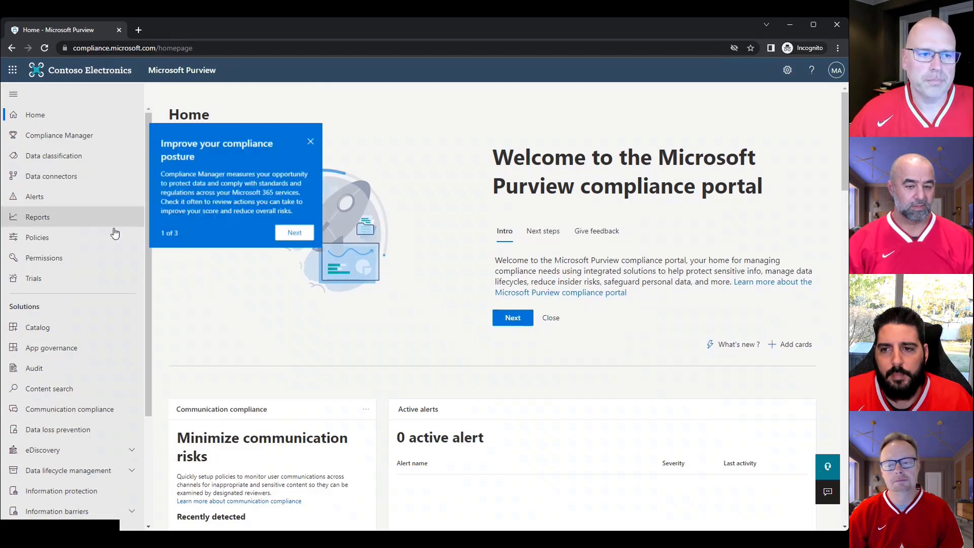
scroll(114, 239, "down", 2)
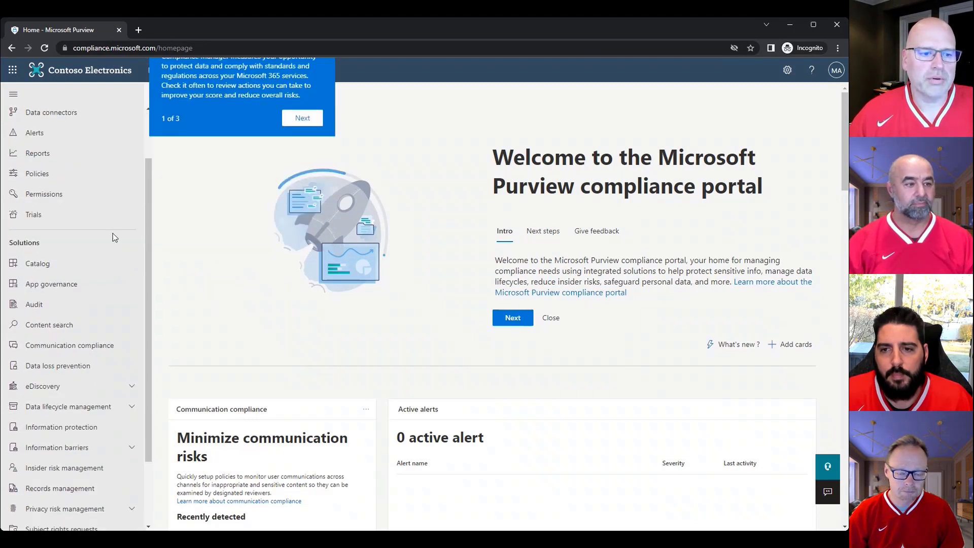
left_click(69, 406)
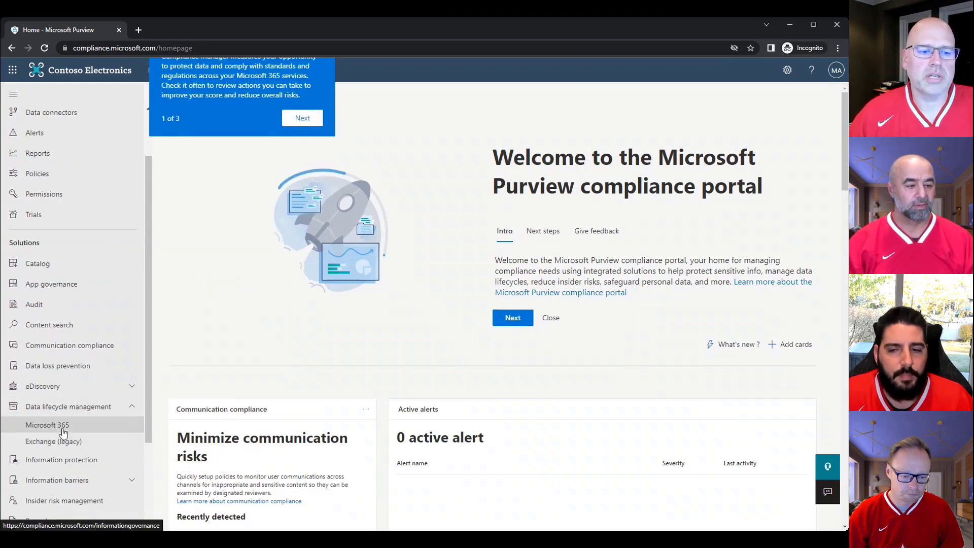
left_click(64, 426)
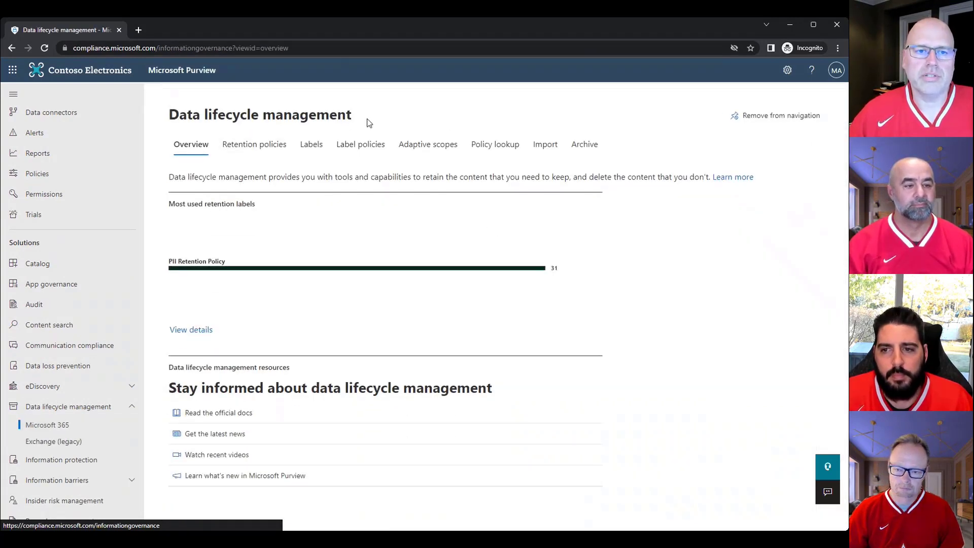
left_click(274, 152)
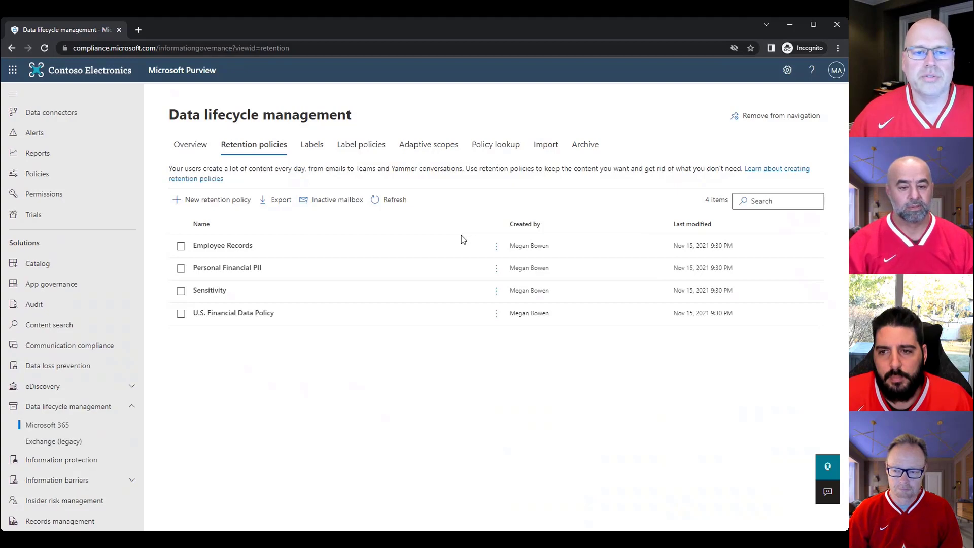
Name a new retention policy 'Delete Chats after 10 days' and copy that name into its description
left_click(214, 200)
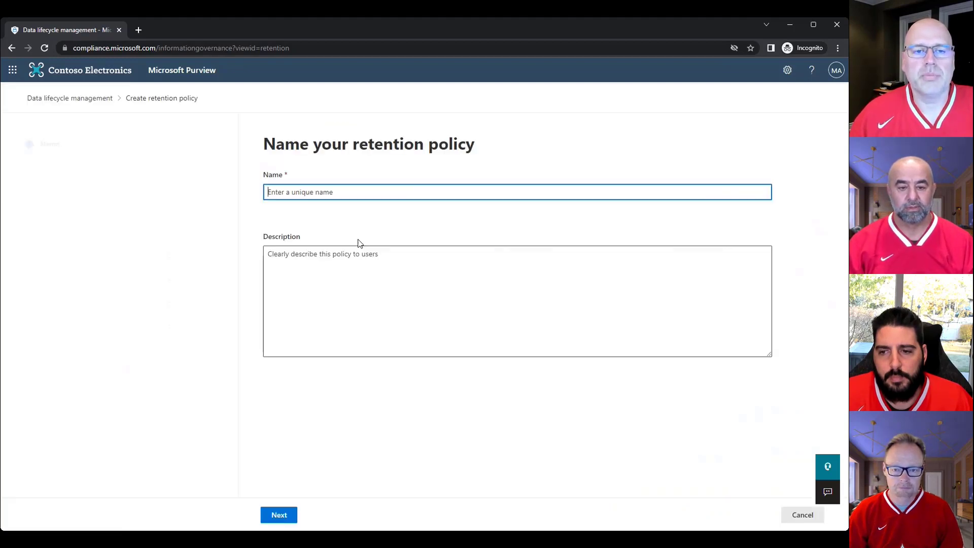
type("Delee")
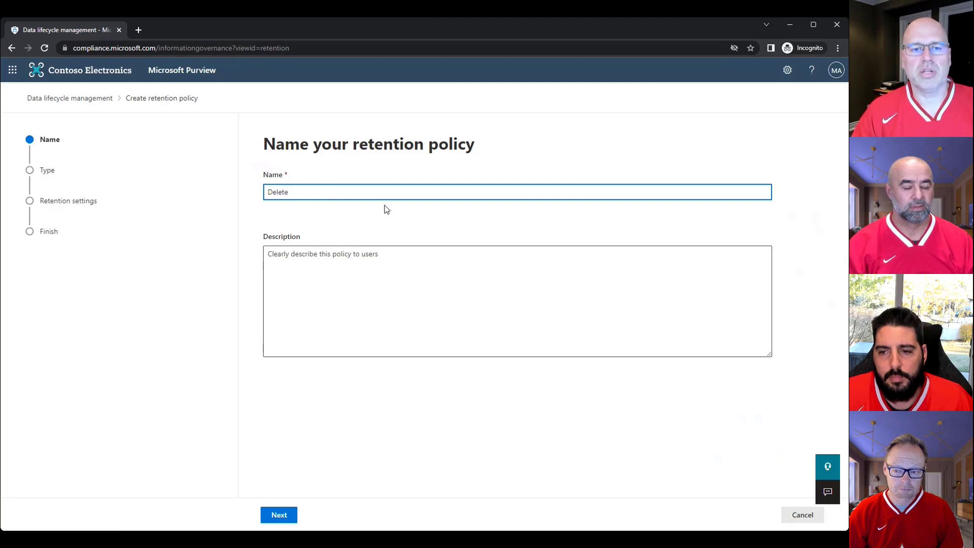
type("e Chats a")
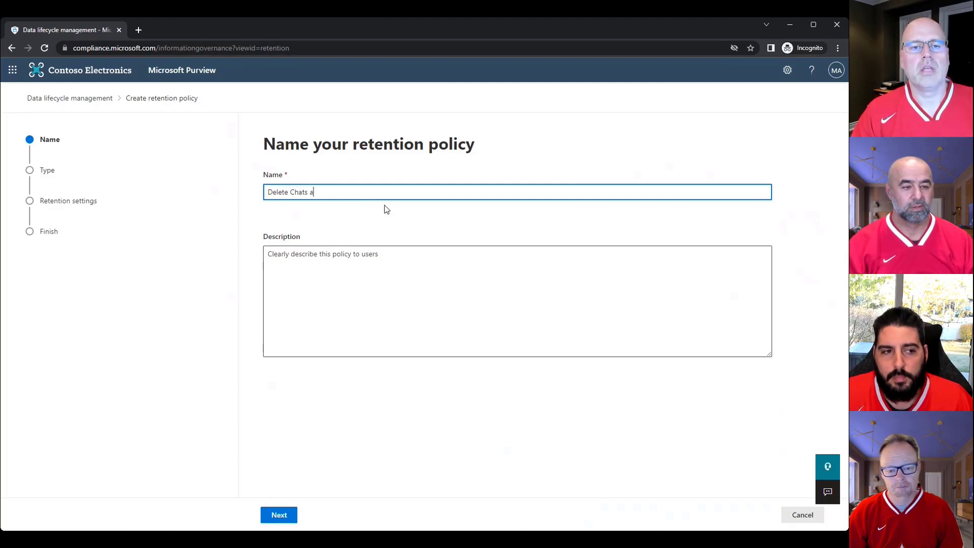
type("fter 10 days")
key("ctrl+a")
key("ctrl+c")
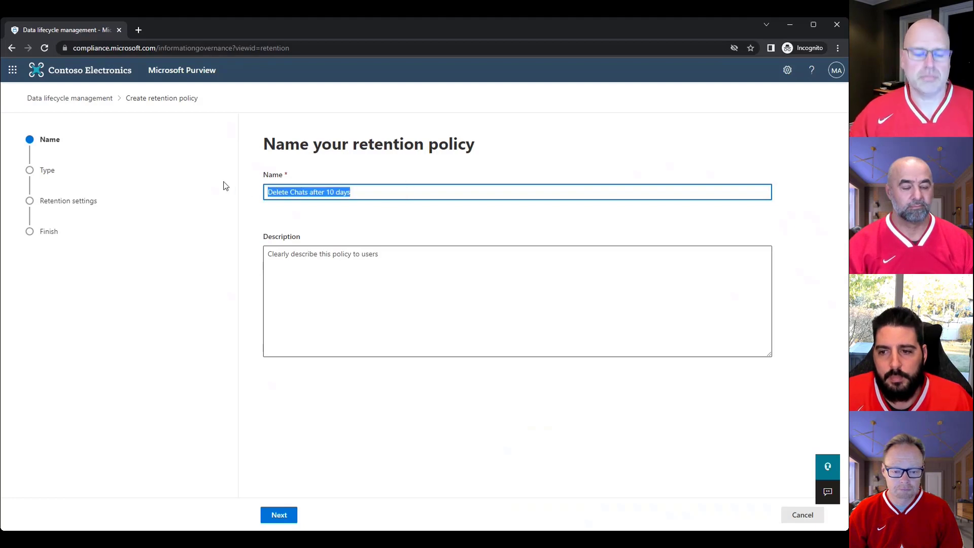
left_click(376, 268)
key("ctrl+v")
Choose the Static policy type instead of adaptive and continue to the Locations step
left_click(279, 514)
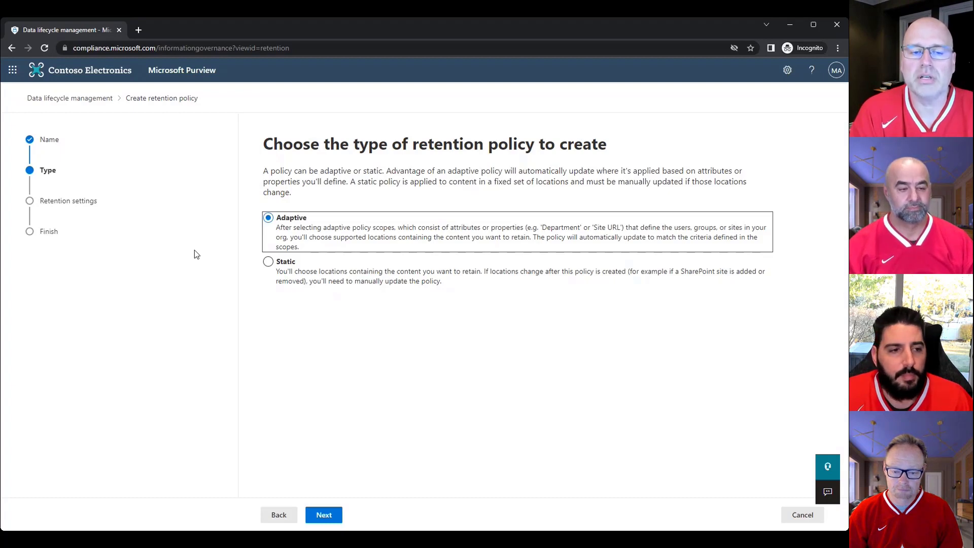
left_click(268, 262)
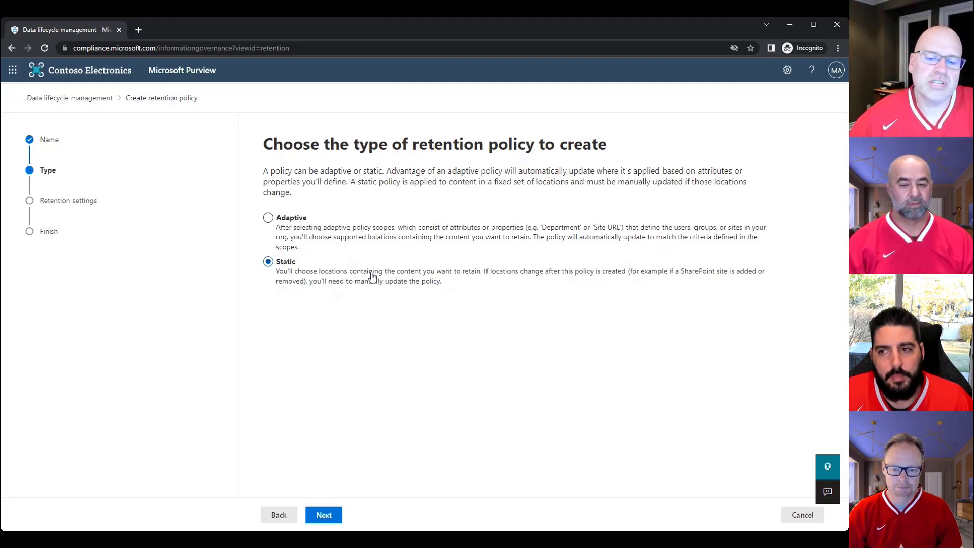
left_click(333, 517)
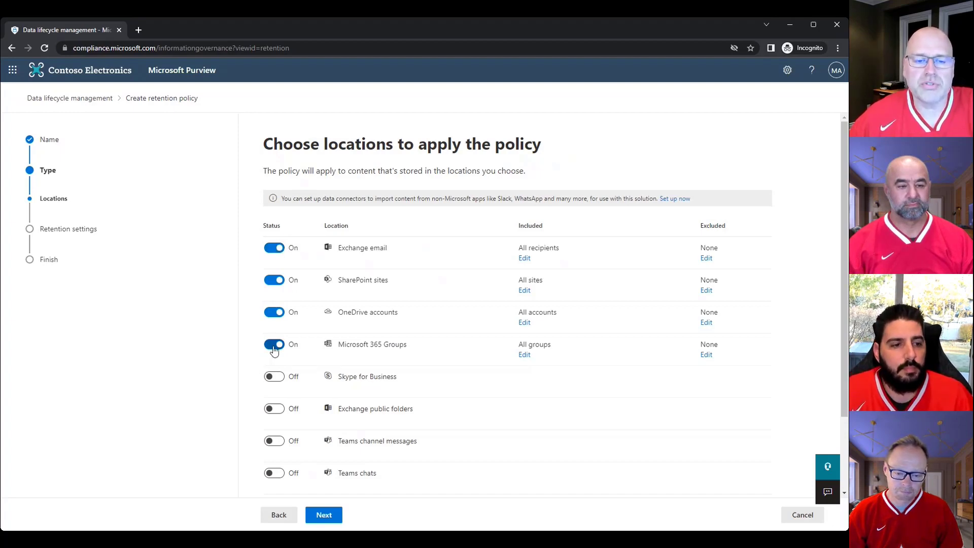
Switch off Exchange email, SharePoint sites, OneDrive accounts and Microsoft 365 Groups
left_click(273, 248)
left_click(274, 279)
left_click(274, 311)
left_click(274, 344)
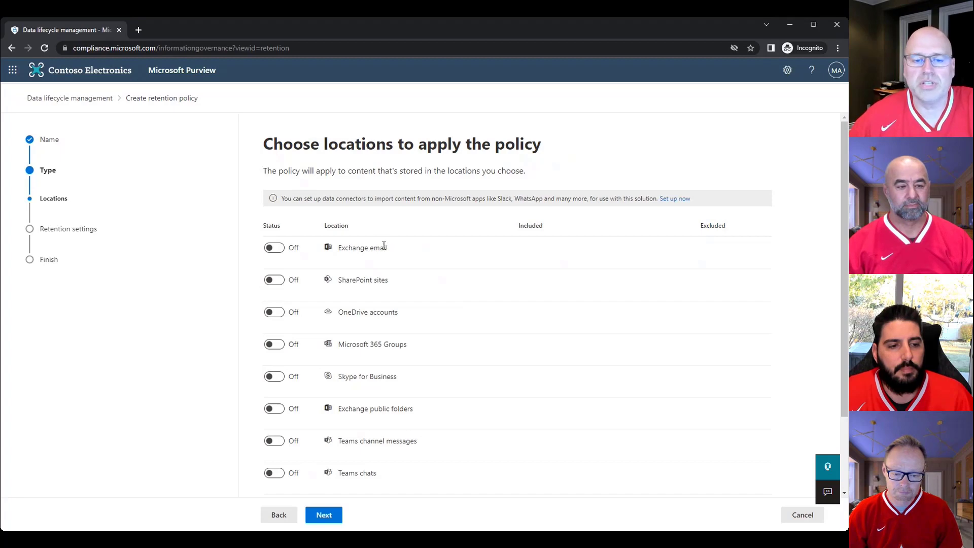
scroll(434, 456, "down", 2)
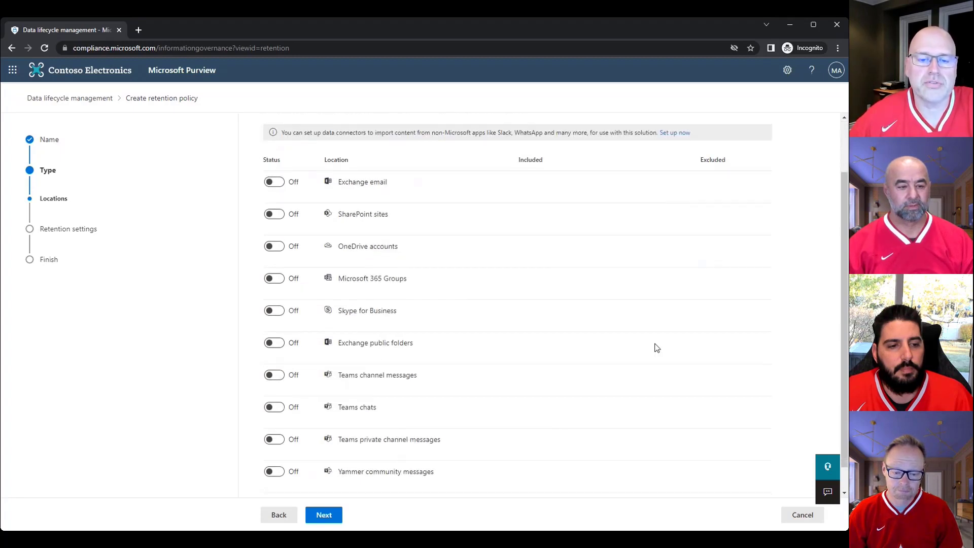
Turn on Teams chats, leaving Teams channel messages and other Teams locations off
left_click(277, 407)
left_click(275, 375)
scroll(424, 394, "down", 1)
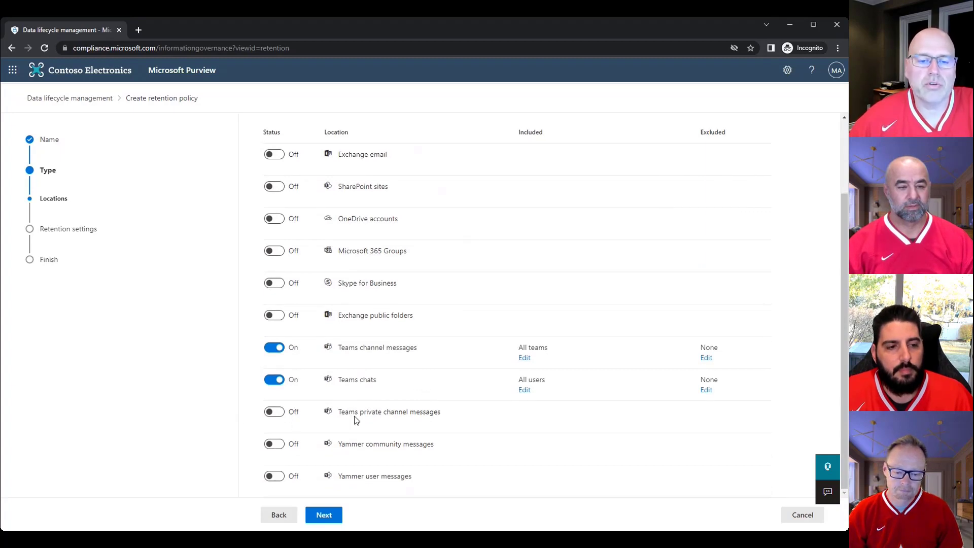
left_click(274, 348)
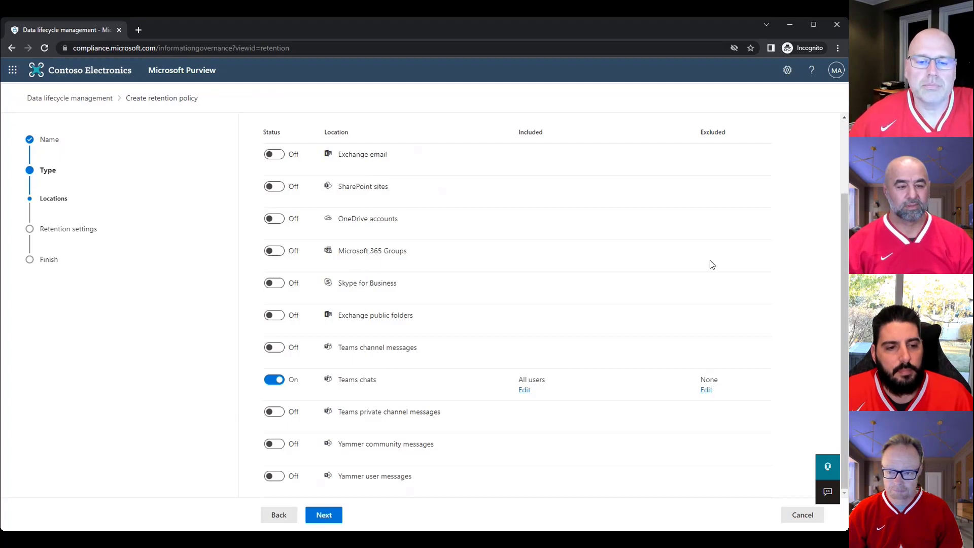
left_click(277, 411)
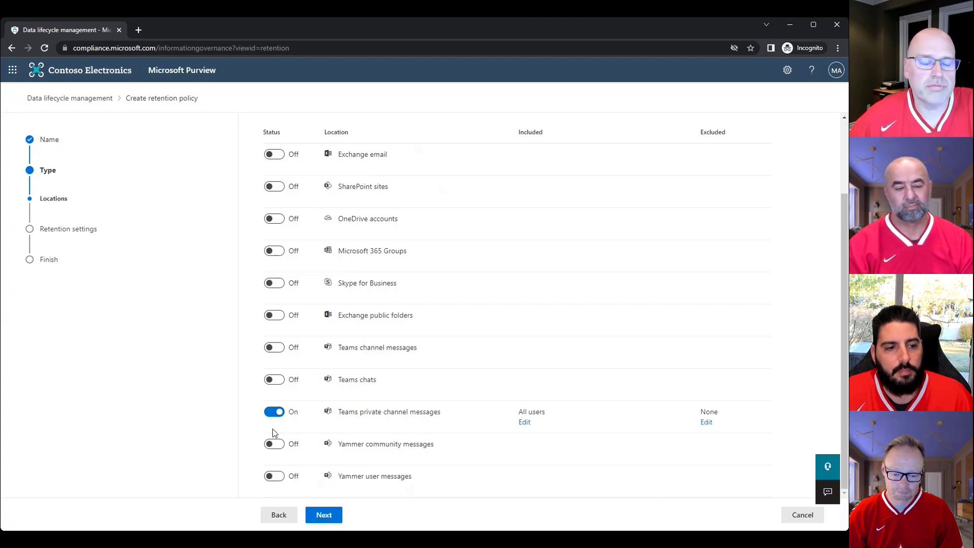
left_click(275, 380)
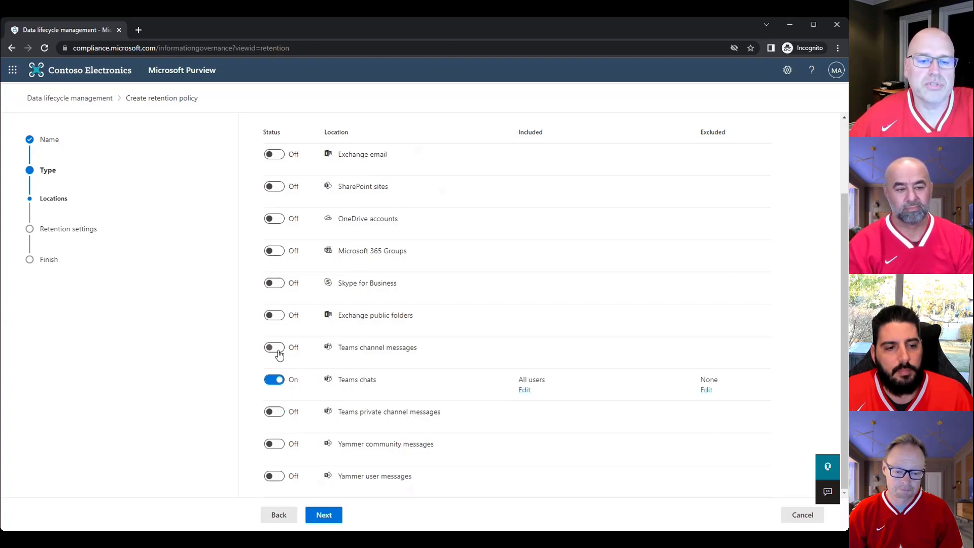
left_click(280, 347)
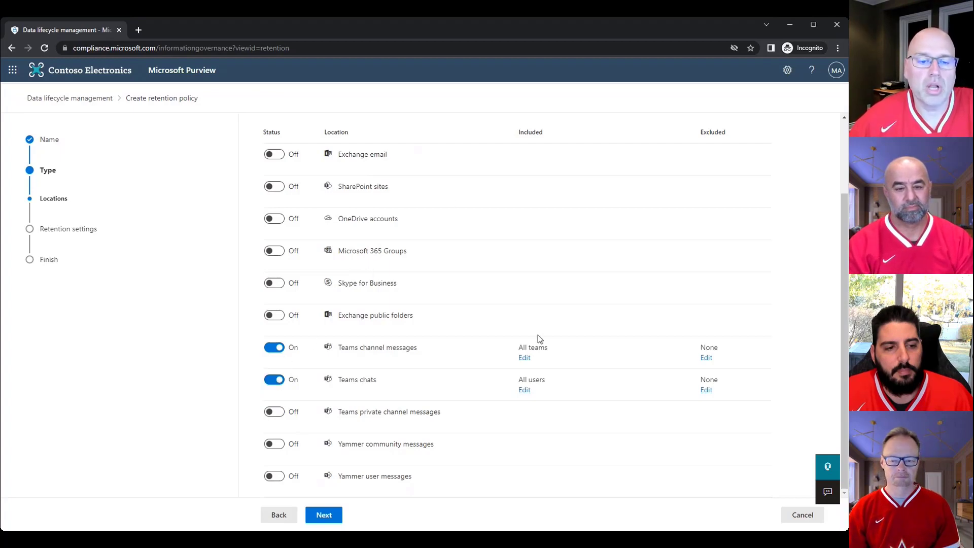
left_click(275, 347)
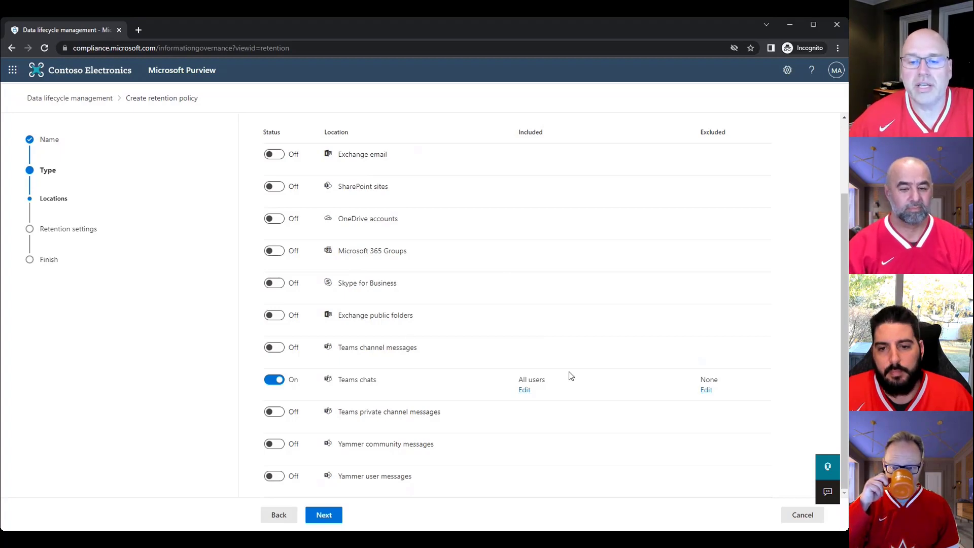
Limit the Teams chats location to three selected users instead of all users
left_click(525, 390)
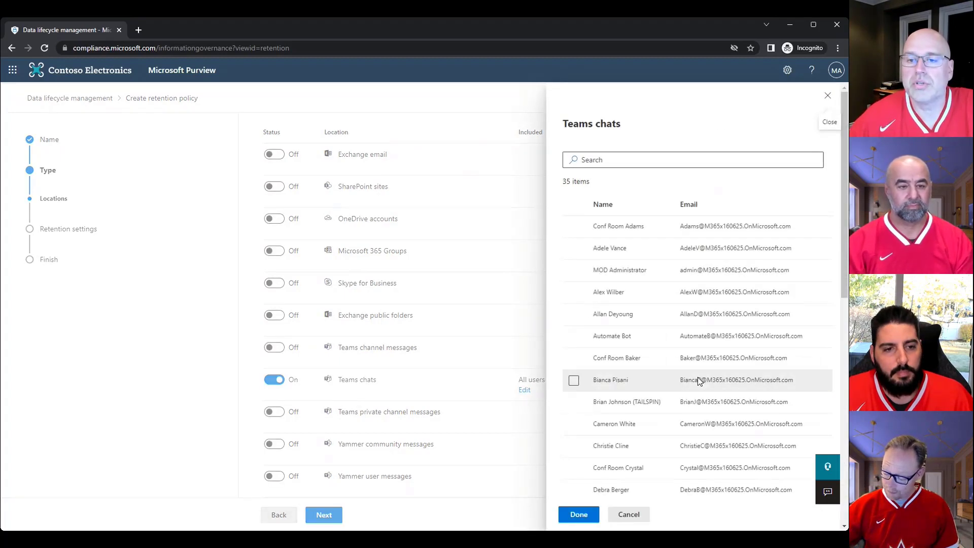
left_click(573, 248)
left_click(578, 293)
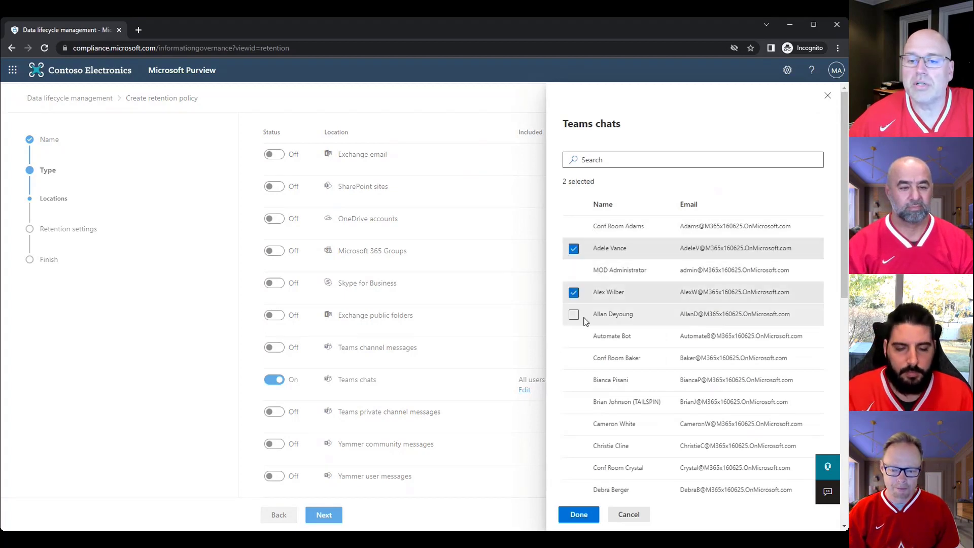
left_click(573, 315)
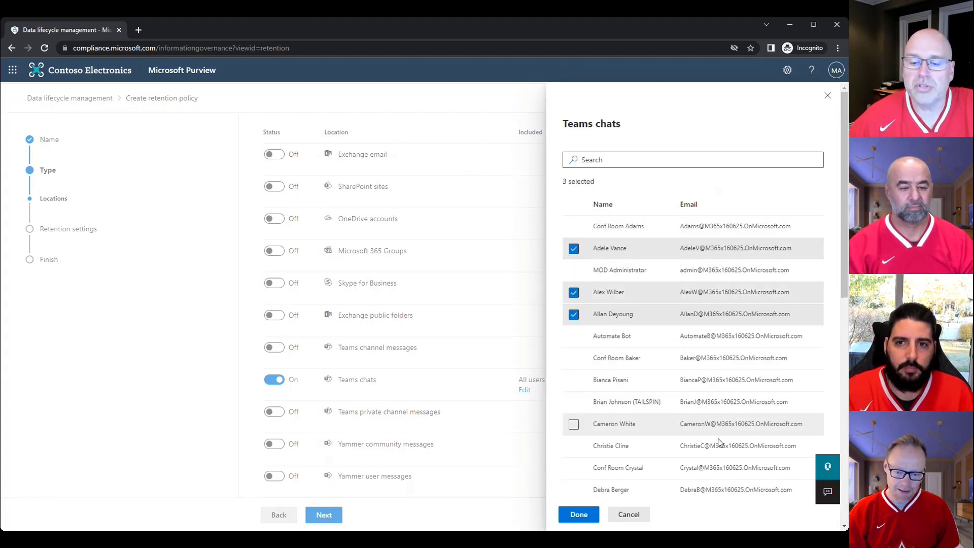
left_click(577, 514)
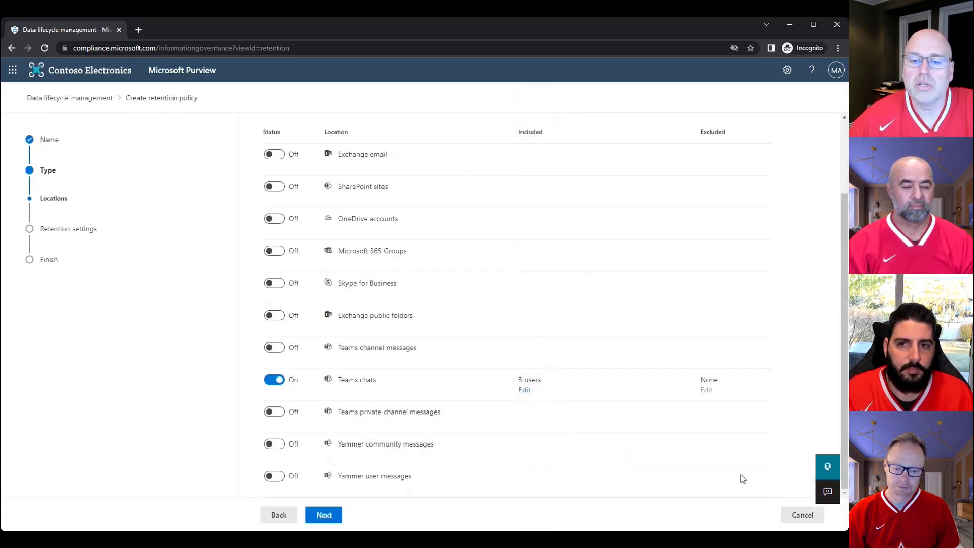
Set a custom retention period of 7 years, 0 months and 10 days
left_click(322, 514)
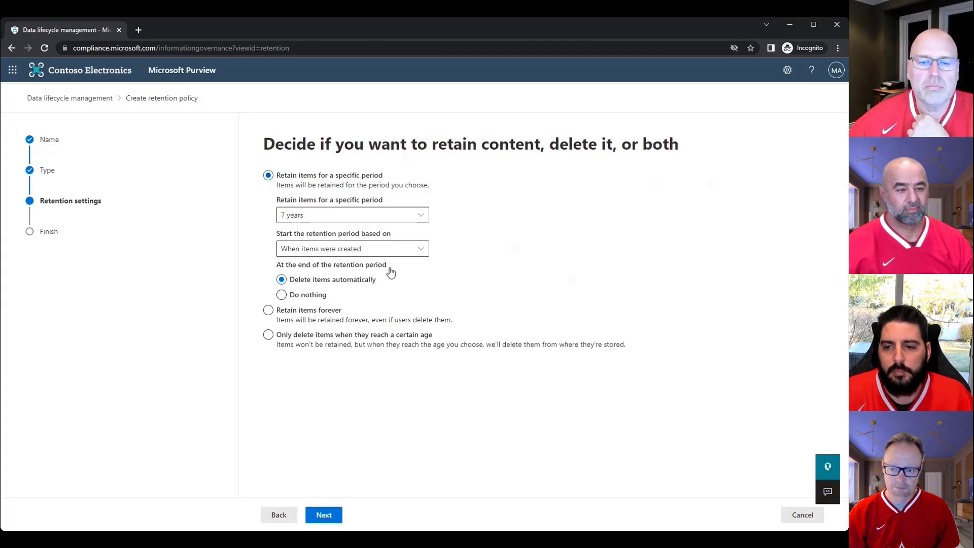
left_click(423, 215)
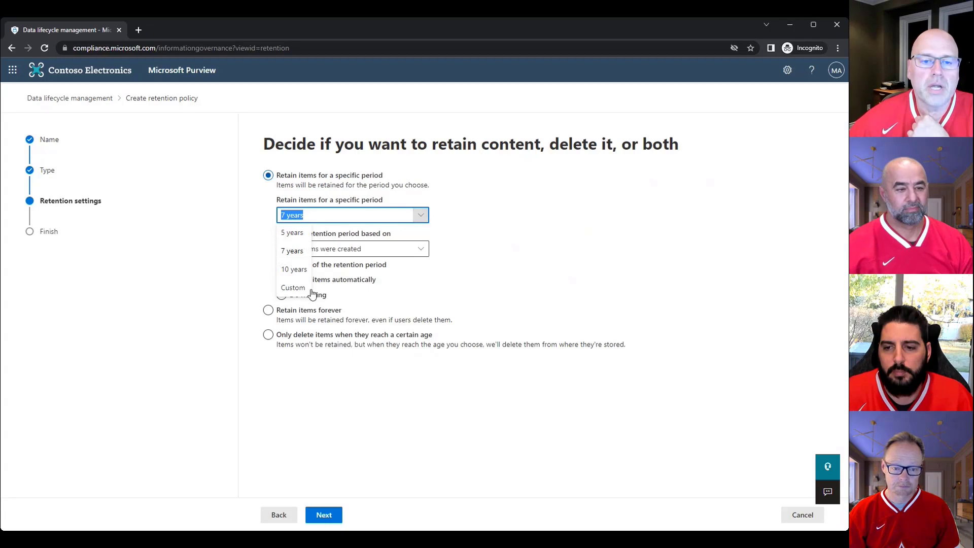
left_click(294, 287)
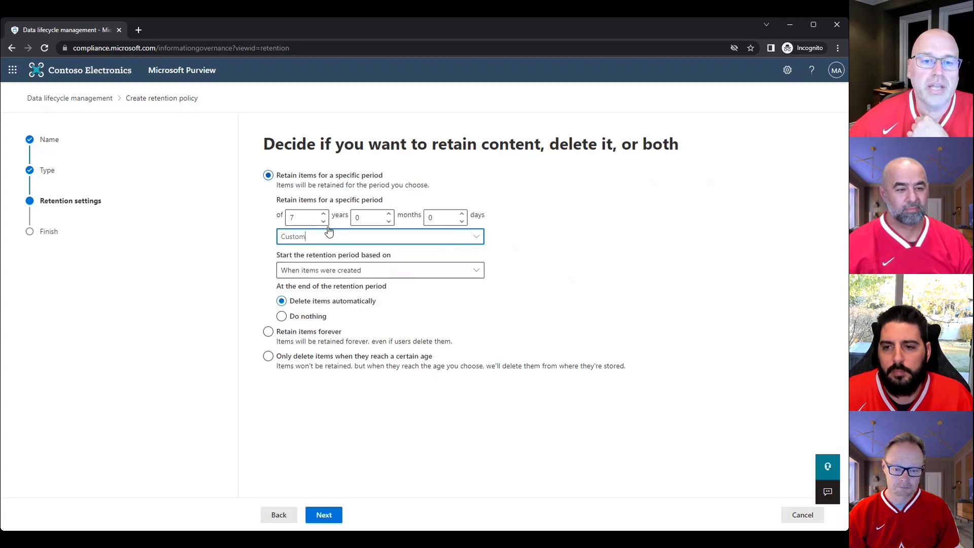
left_click(436, 217)
type("10")
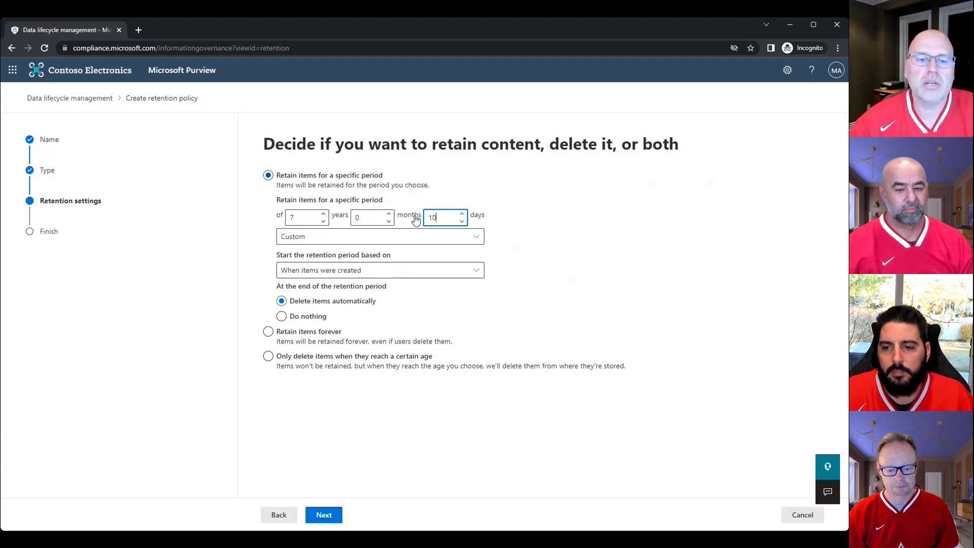
left_click(325, 357)
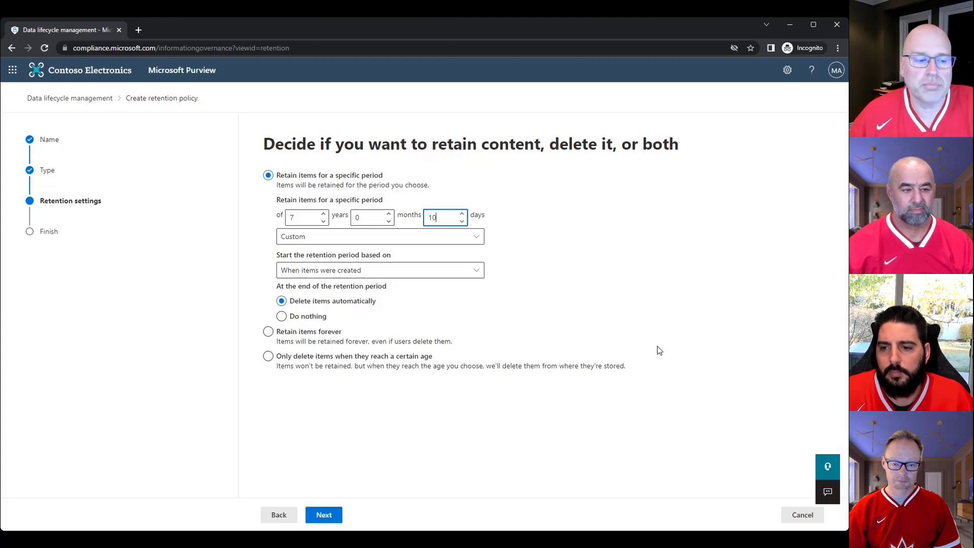
Only delete items older than 0 years, 0 months, 10 days, based on when they were created
left_click(268, 356)
left_click(321, 262)
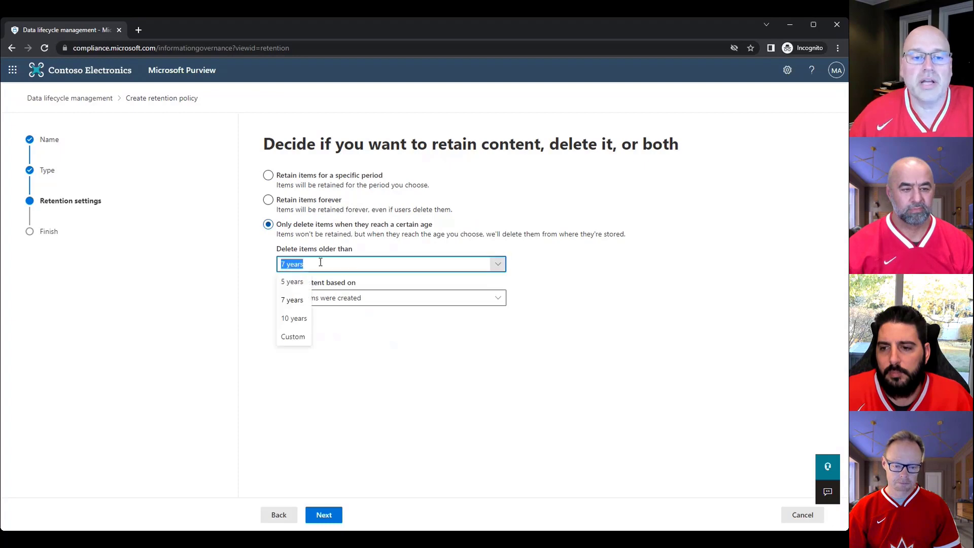
left_click(293, 336)
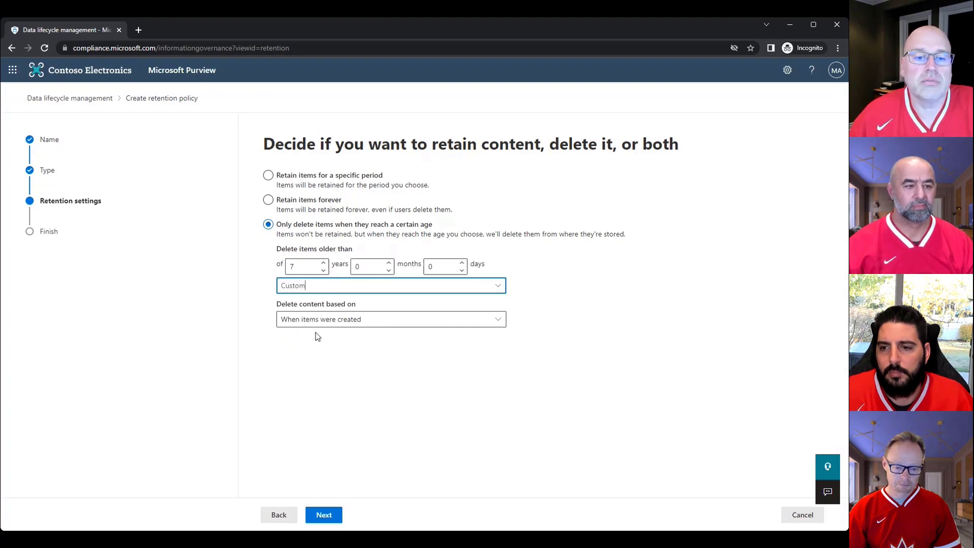
left_click(442, 266)
key("BackSpace")
type("10")
double_click(305, 267)
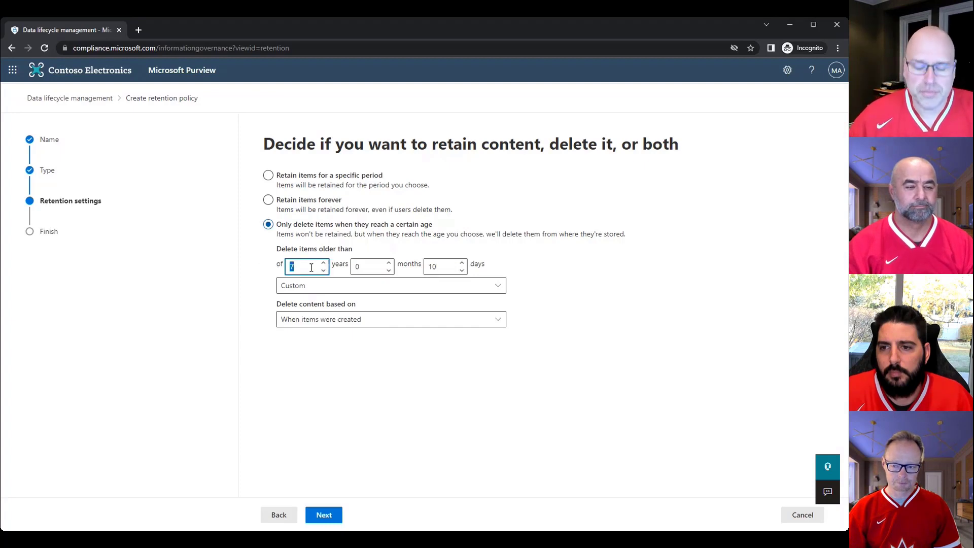
type("0")
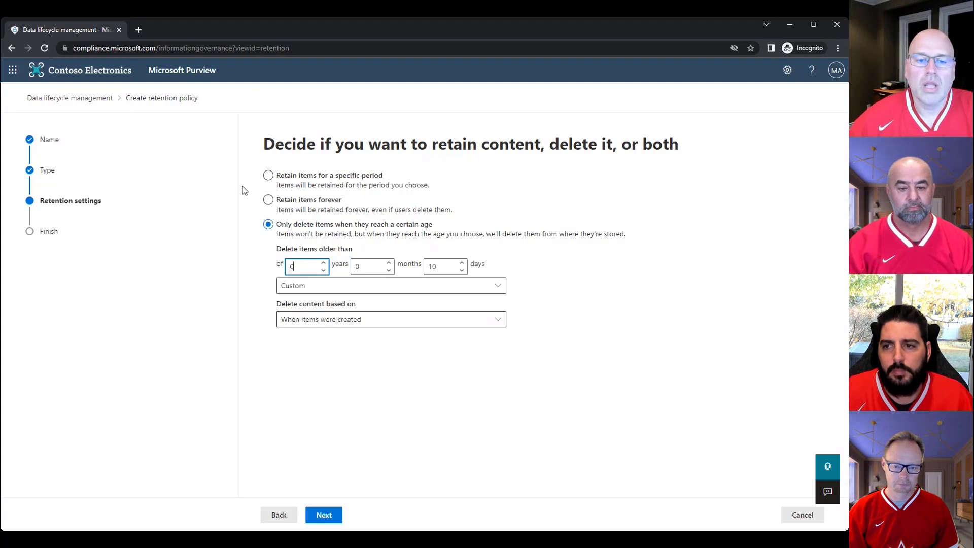
left_click(409, 321)
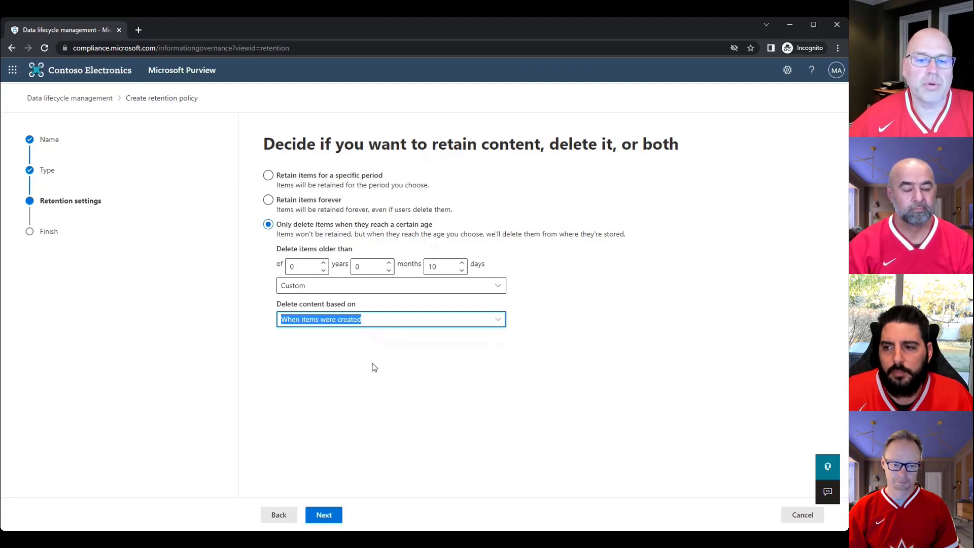
Review the 'Delete Chats after 10 days' settings and submit the policy
left_click(341, 518)
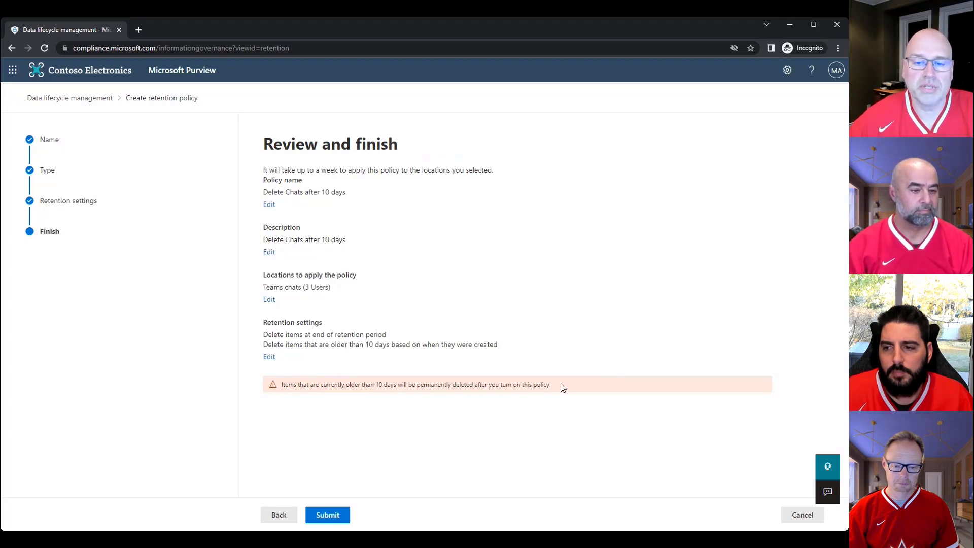
left_click(335, 515)
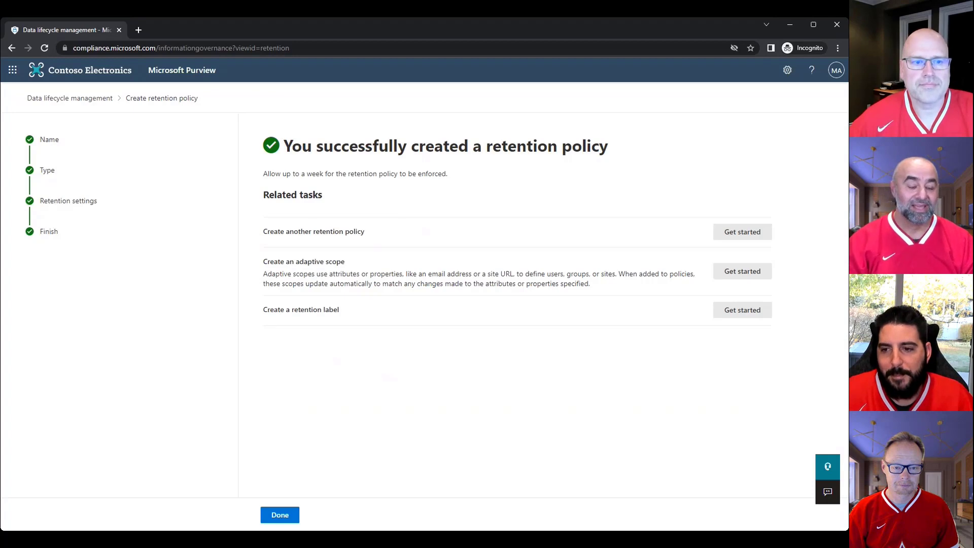
Return to the Retention policies list, now showing 5 policies with 'Delete Chats after 10 days' on top
left_click(285, 513)
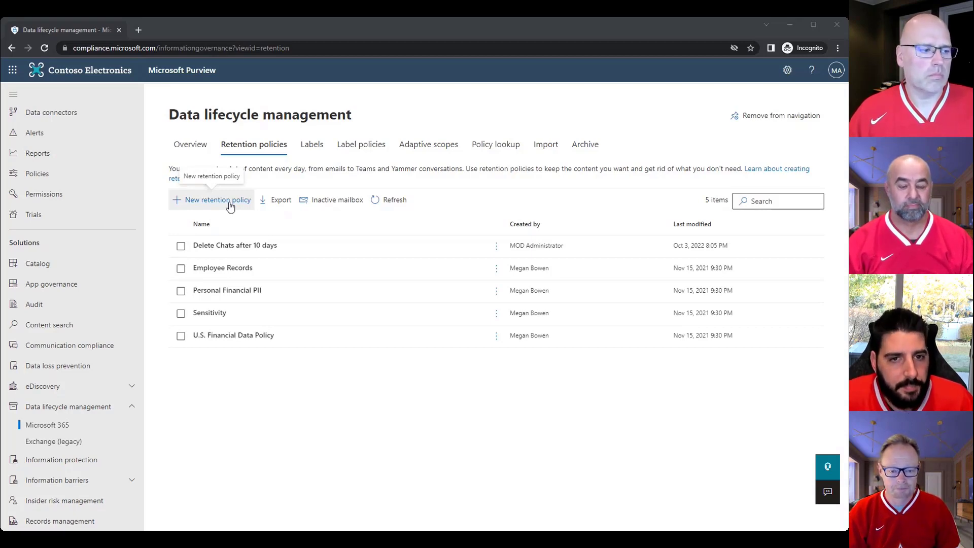
Start a static retention policy named 'Test' and switch off its Exchange email location
left_click(229, 203)
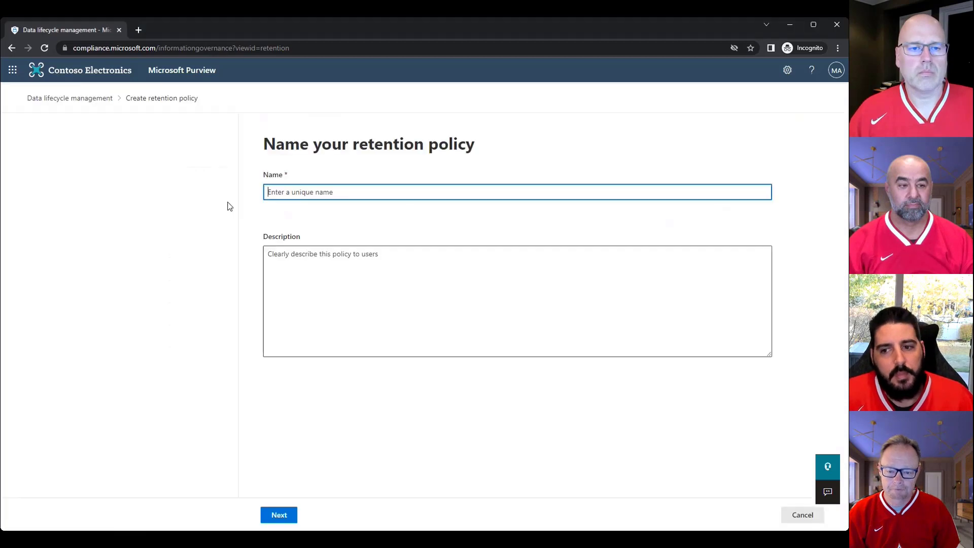
type("Test")
left_click(277, 515)
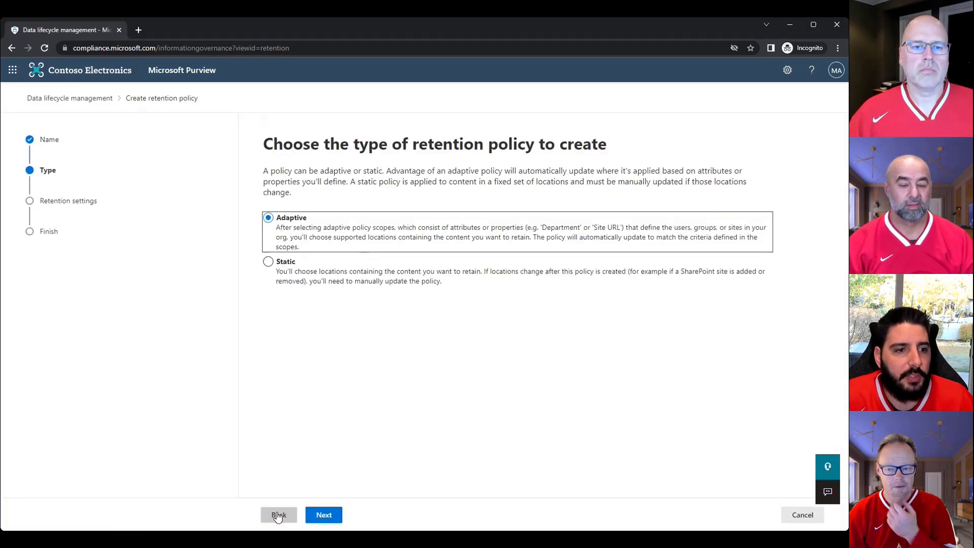
left_click(284, 264)
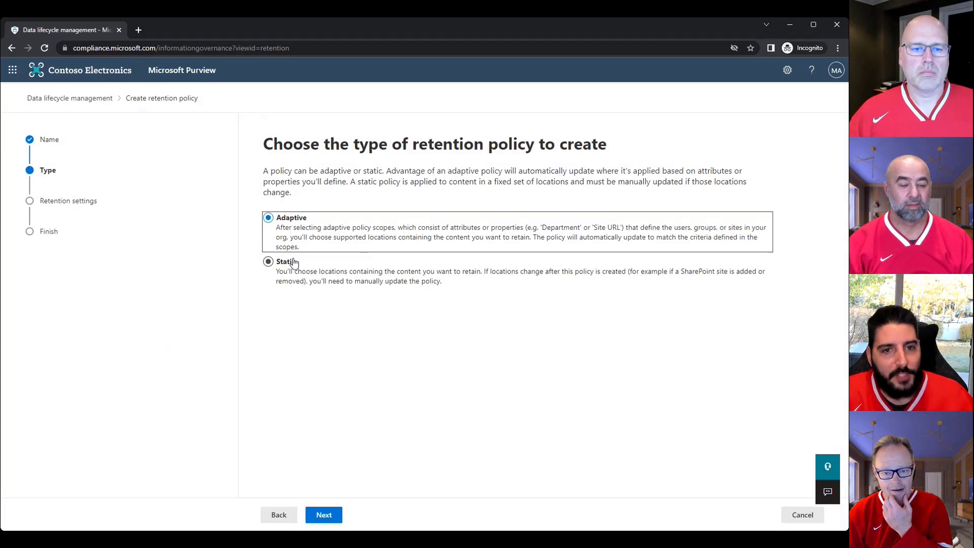
left_click(327, 513)
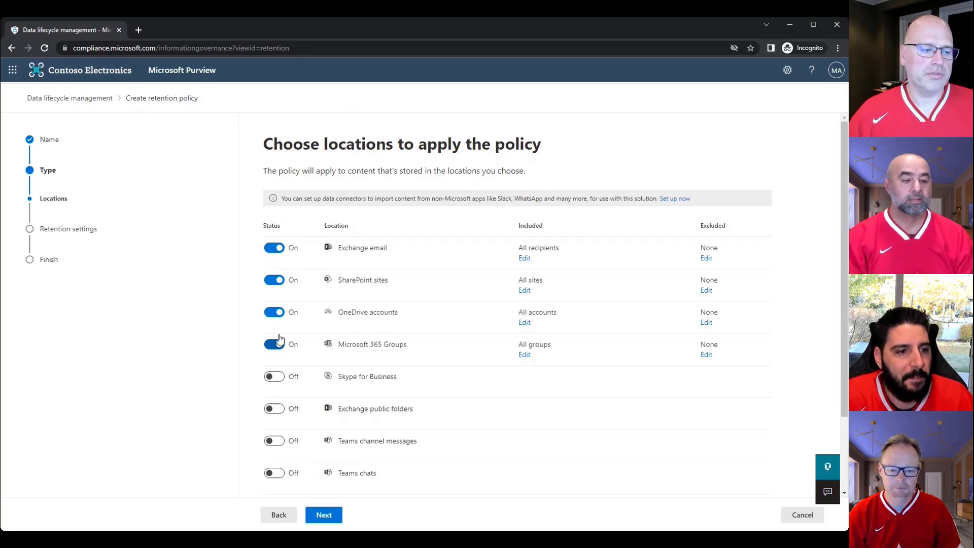
left_click(276, 247)
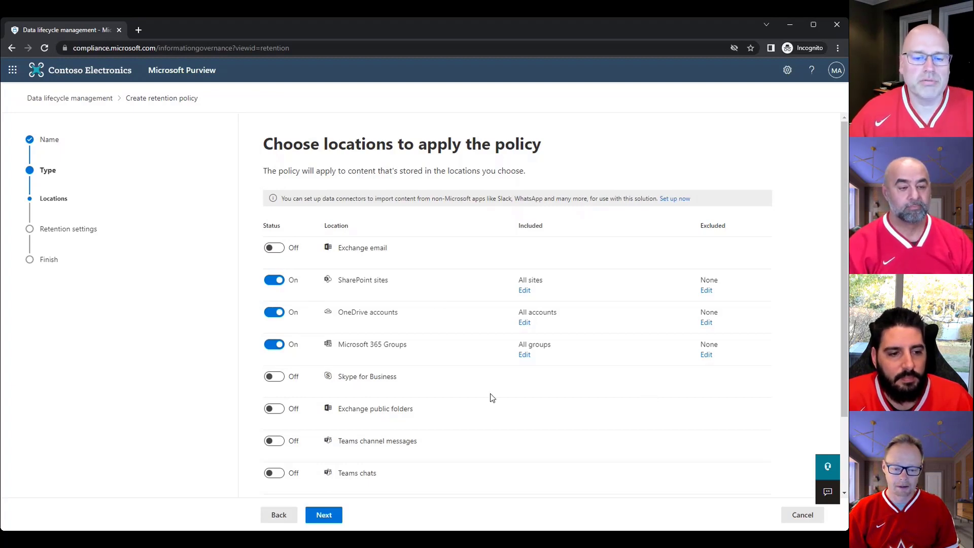
Discard the unfinished Test retention policy wizard, confirming the cancellation, to return to the Retention policies list
scroll(387, 386, "down", 2)
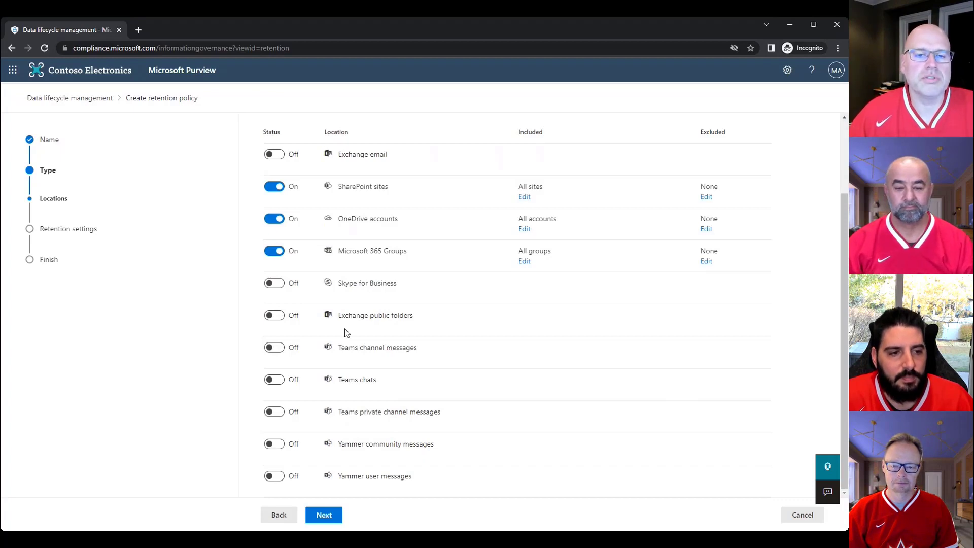
scroll(343, 327, "up", 2)
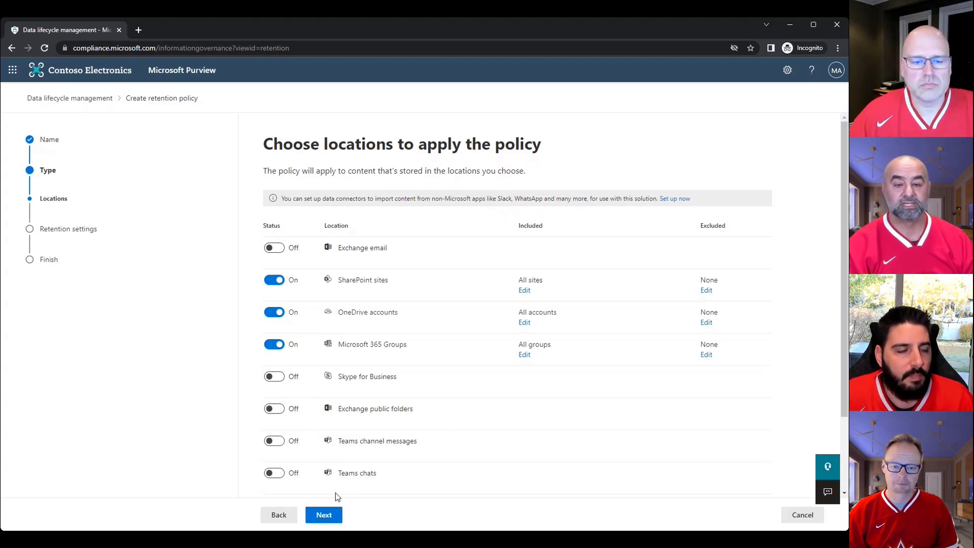
left_click(279, 514)
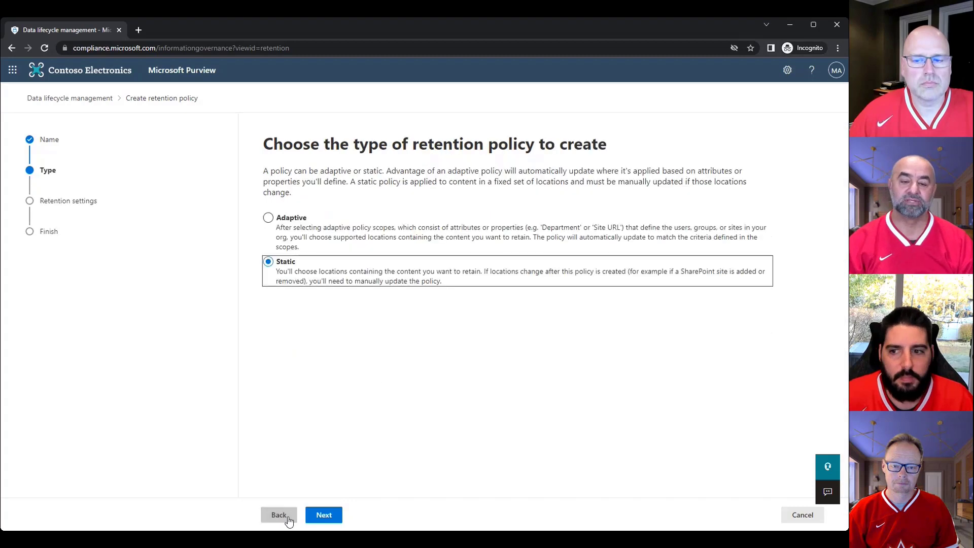
left_click(803, 515)
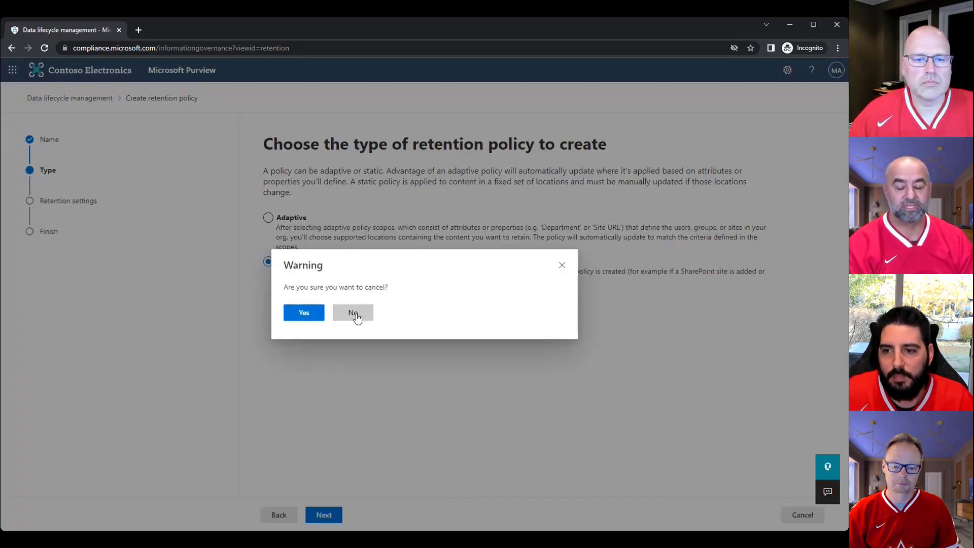
left_click(304, 314)
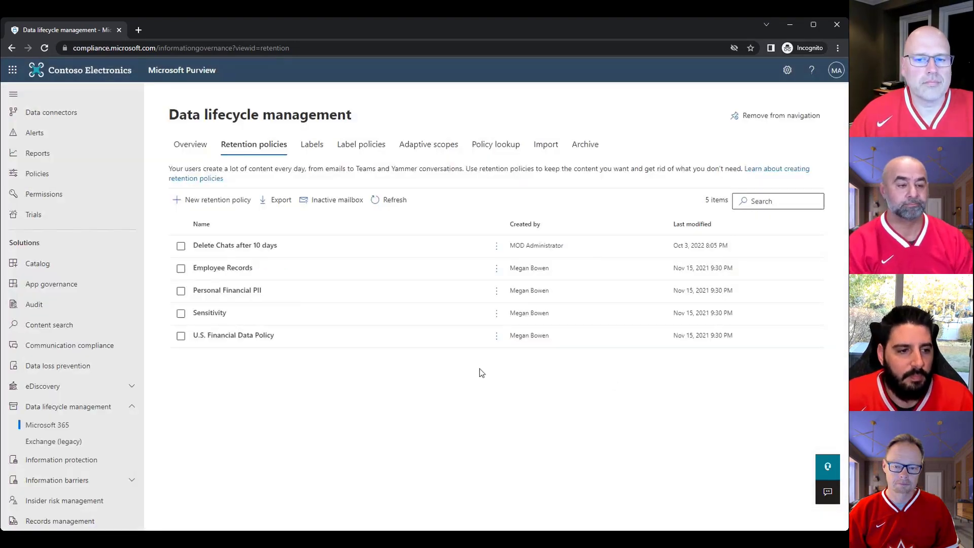